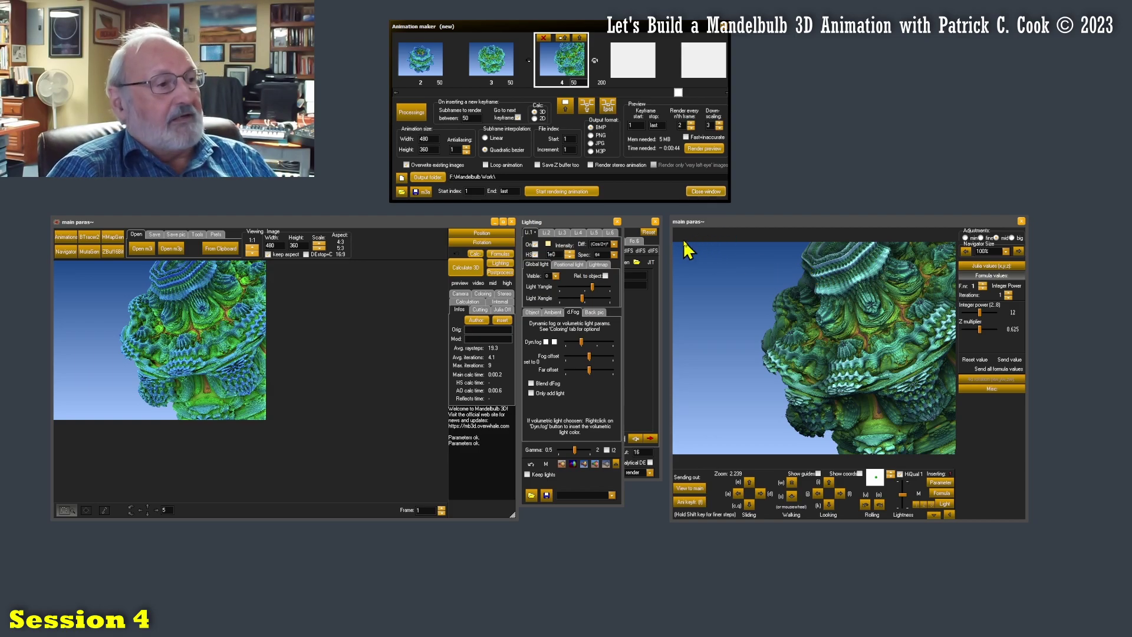
Briefly check the dIFS formula list, then close the second parameters window and the Animation maker
click(655, 252)
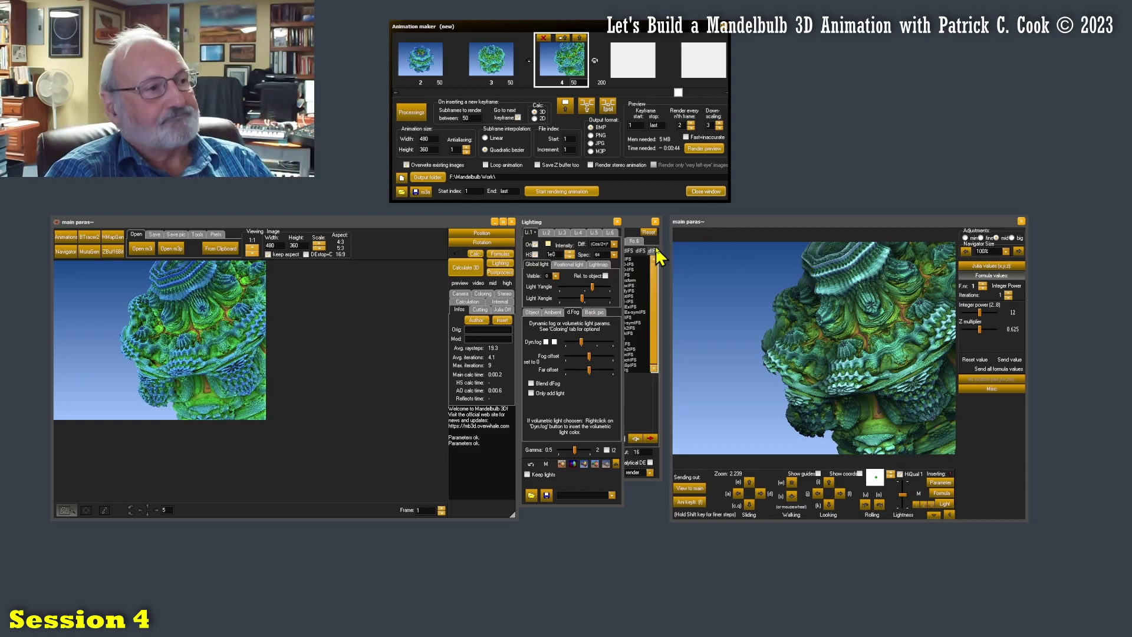
click(700, 314)
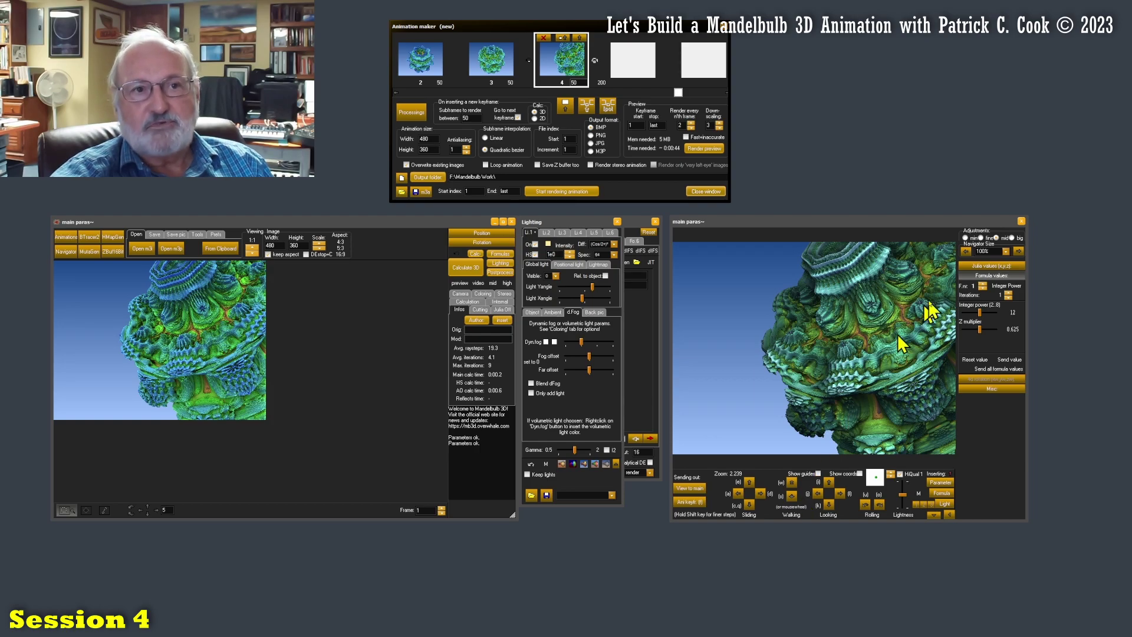
click(1022, 222)
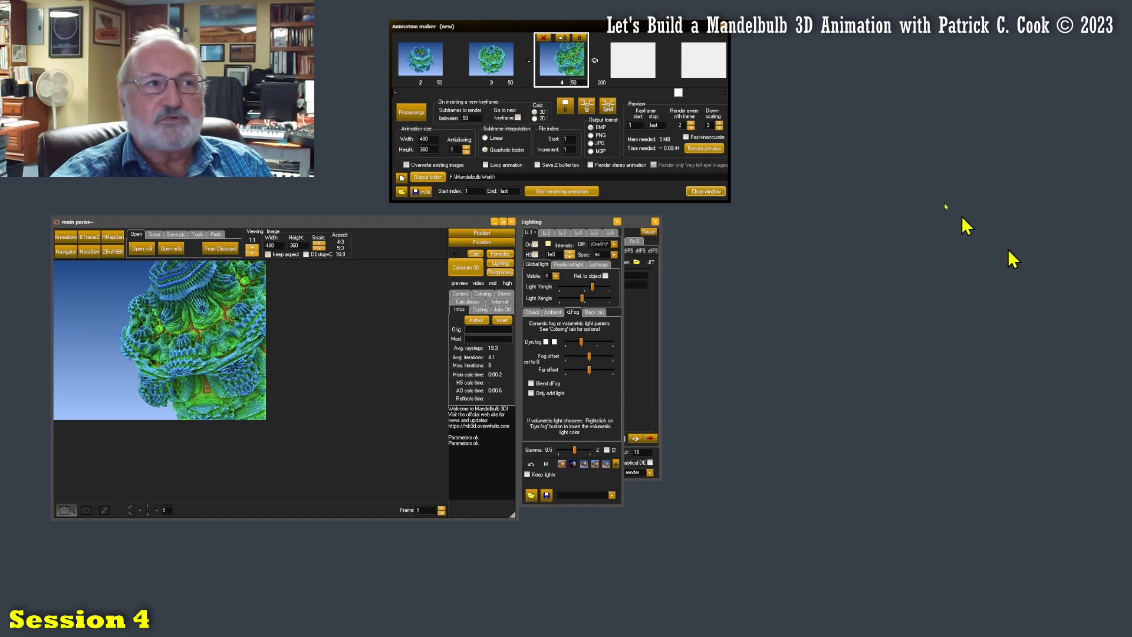
click(727, 27)
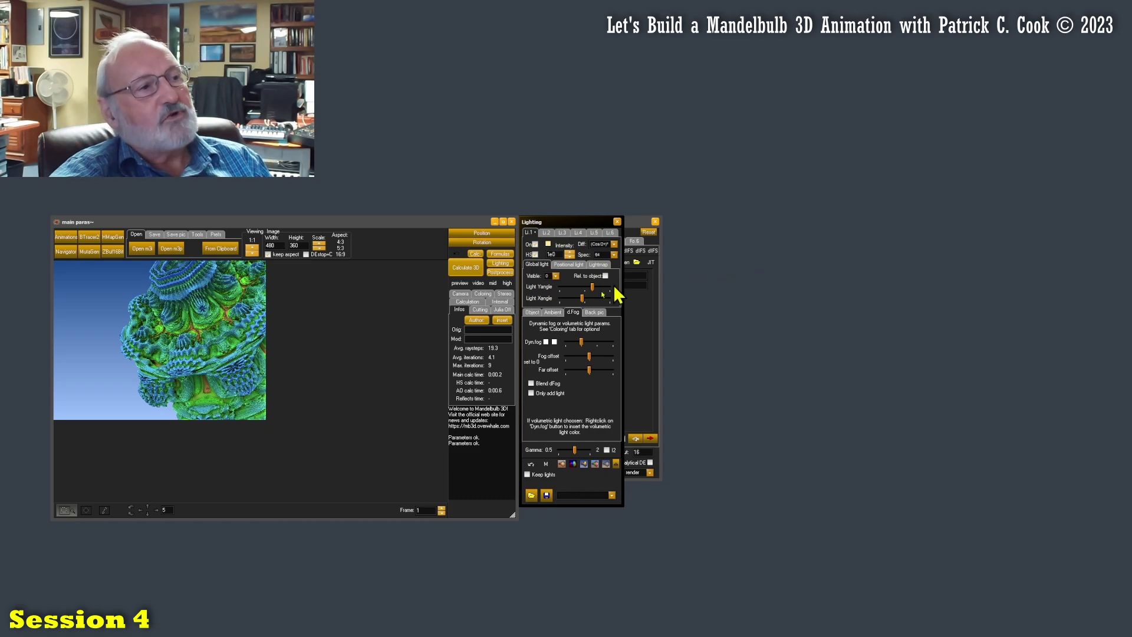
Open the Formulas window, glance at the 4D formula list, and view slots Fo.2, Fo.4 and Fo.6
click(501, 254)
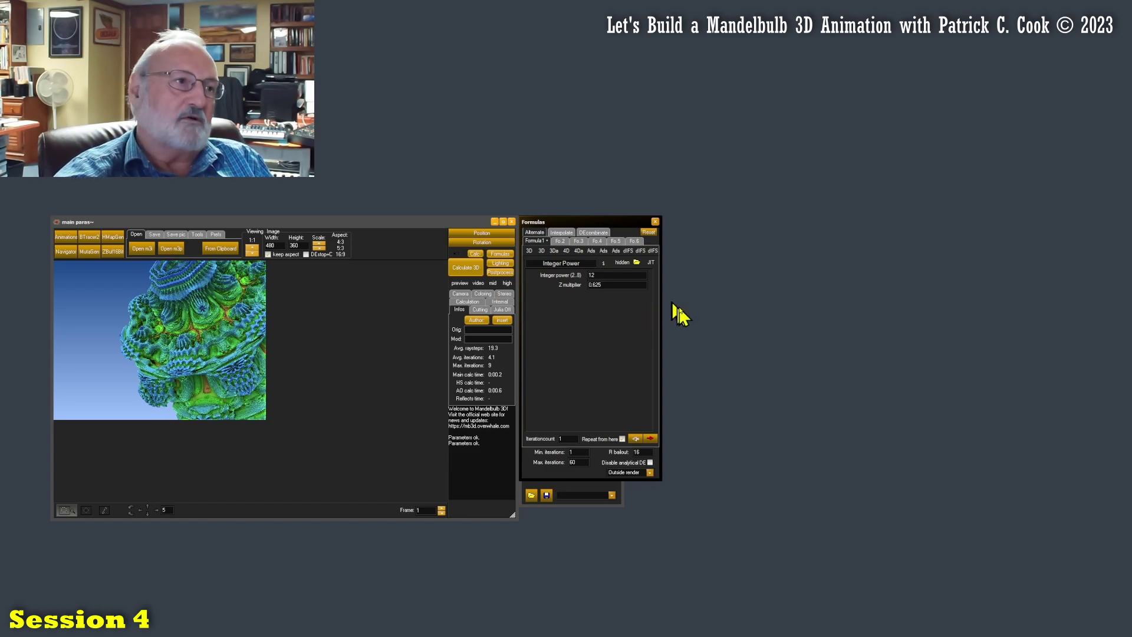
click(565, 251)
click(550, 242)
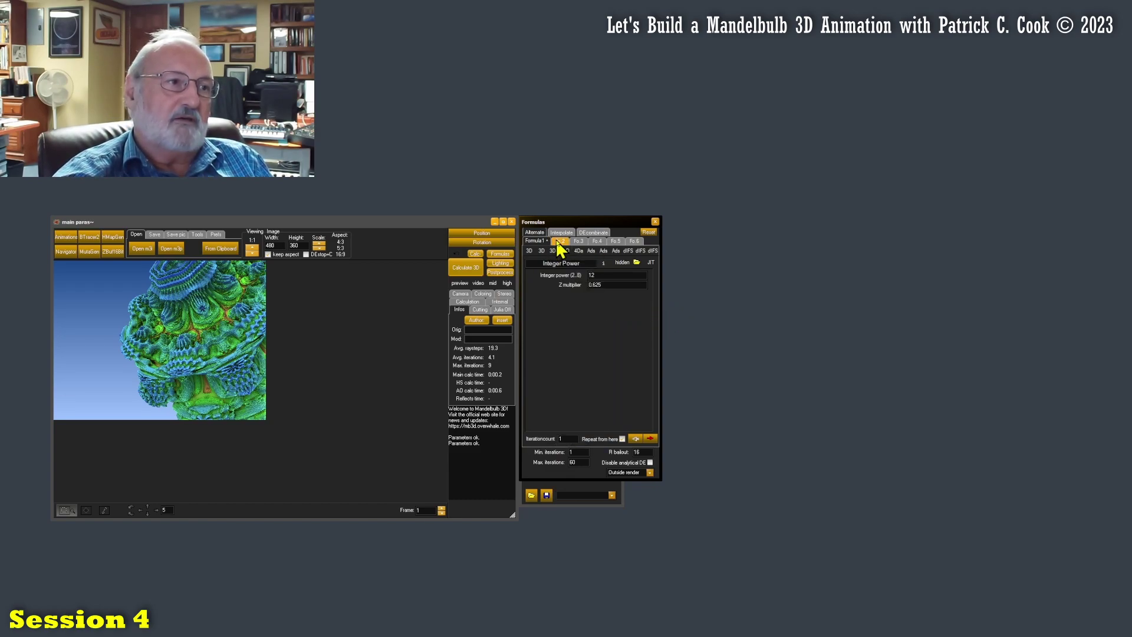
click(559, 242)
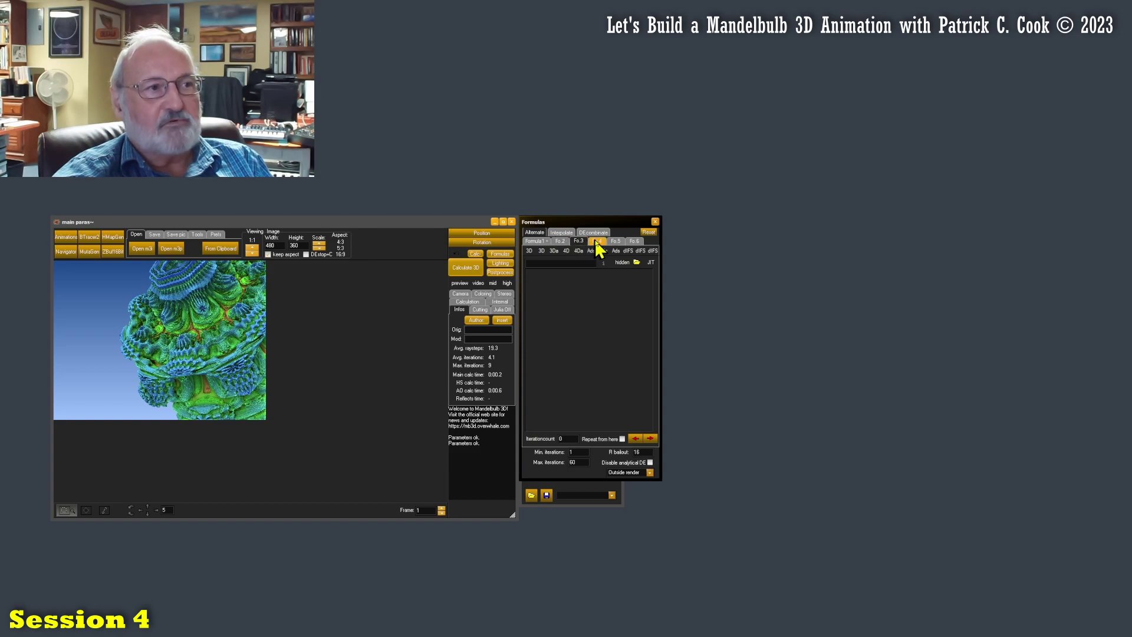
click(597, 241)
click(634, 242)
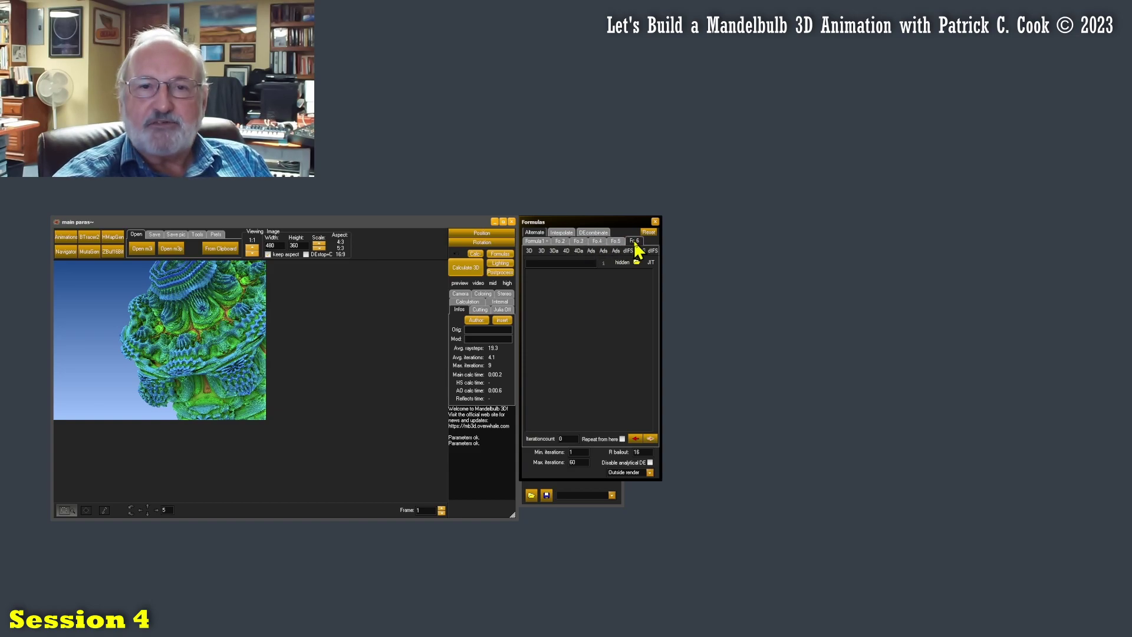
Return to Formula1 and step through slots Fo.2 to Fo.6 in order, ending on the empty Fo.6
click(532, 241)
click(560, 241)
click(578, 242)
click(597, 242)
click(616, 242)
click(635, 241)
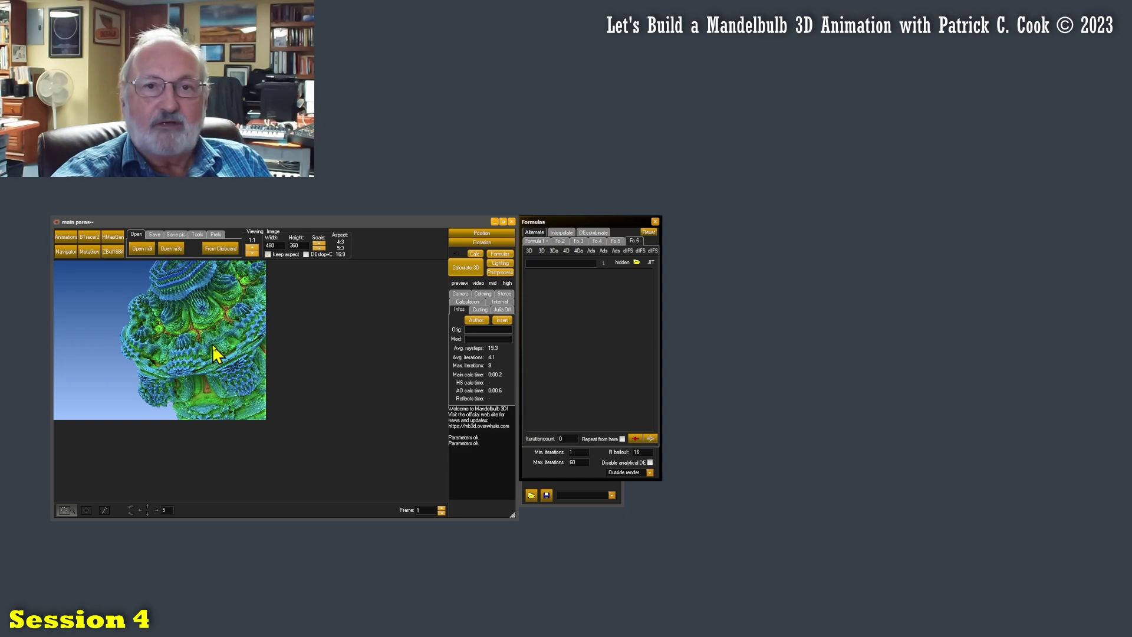
Return to Formula1, showing Integer Power with power 12 and Z multiplier 0.625
click(535, 242)
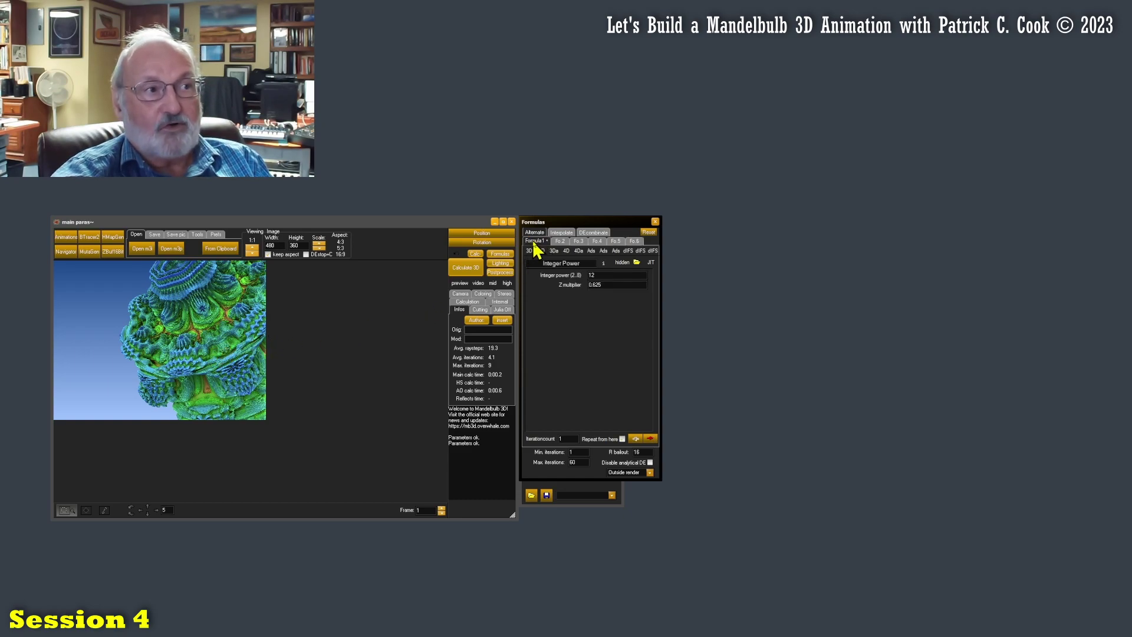
Recalculate the 3D render of the green fractal with Calculate 3D
click(466, 268)
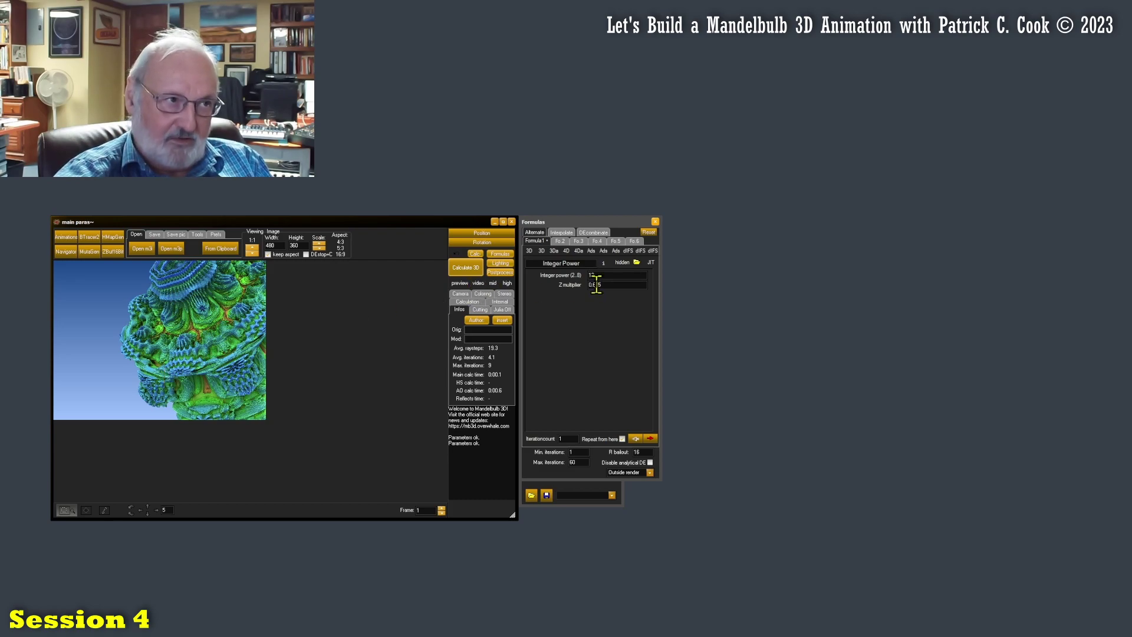
Inspect slots Fo.2, Fo.6, Formula1 and Fo.4, confirming only Formula1 holds Integer Power
click(559, 241)
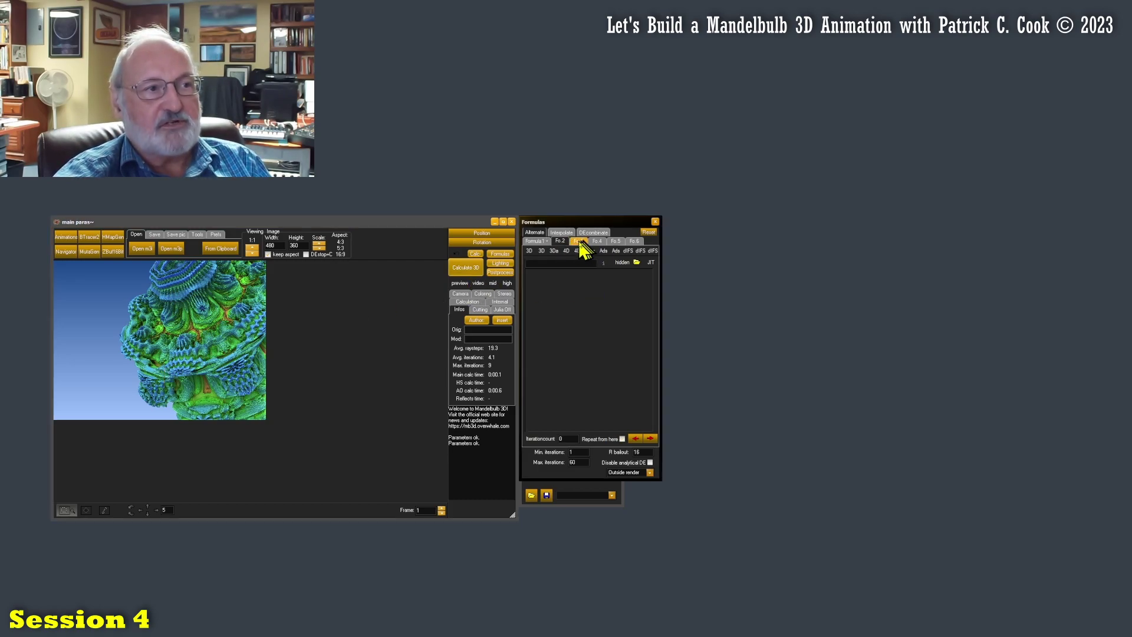
click(634, 240)
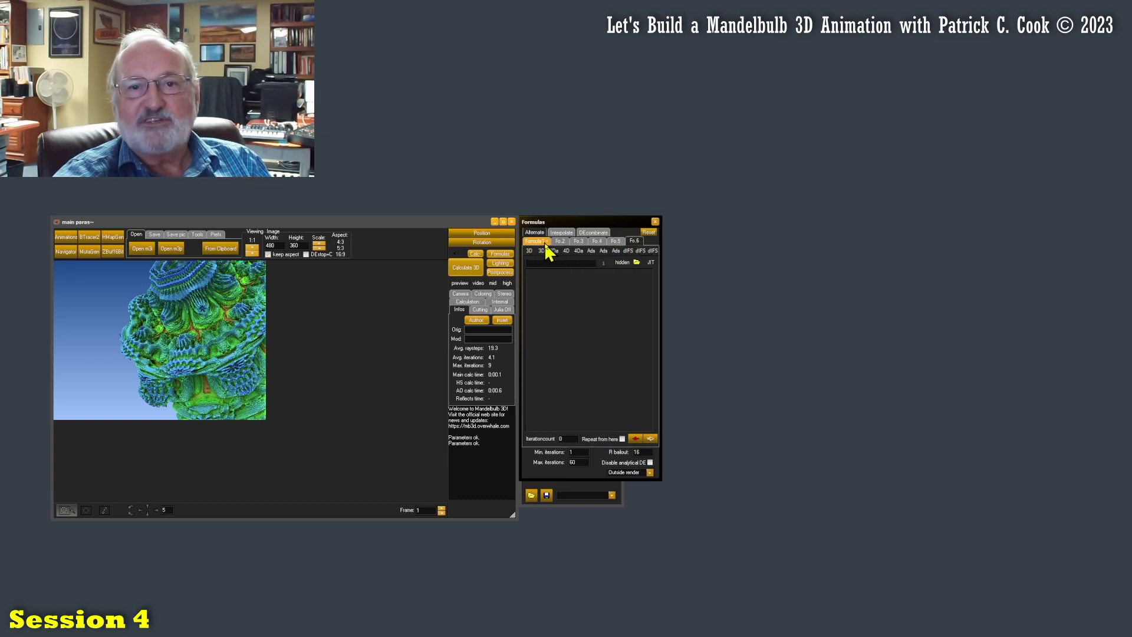
click(537, 240)
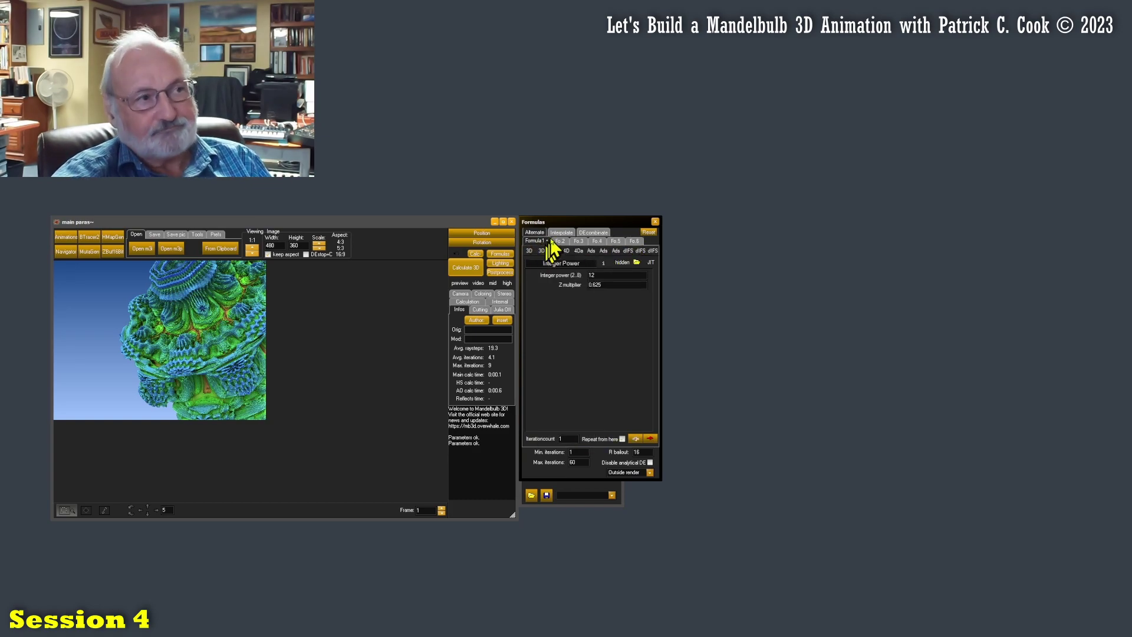
mouse_move(540, 238)
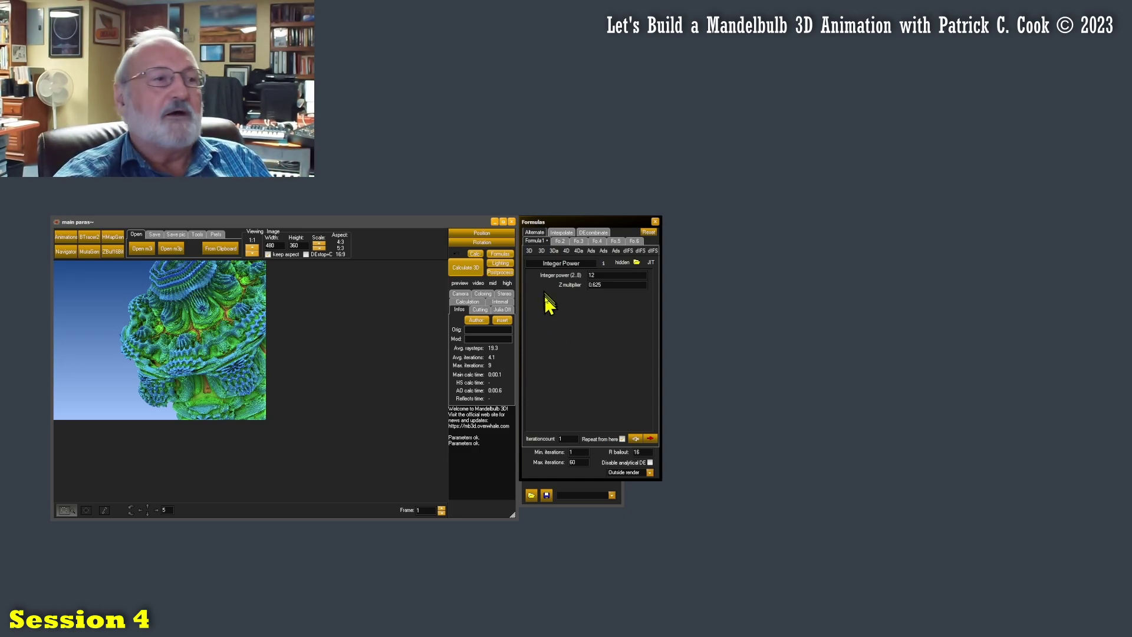
click(560, 241)
click(635, 242)
mouse_move(617, 252)
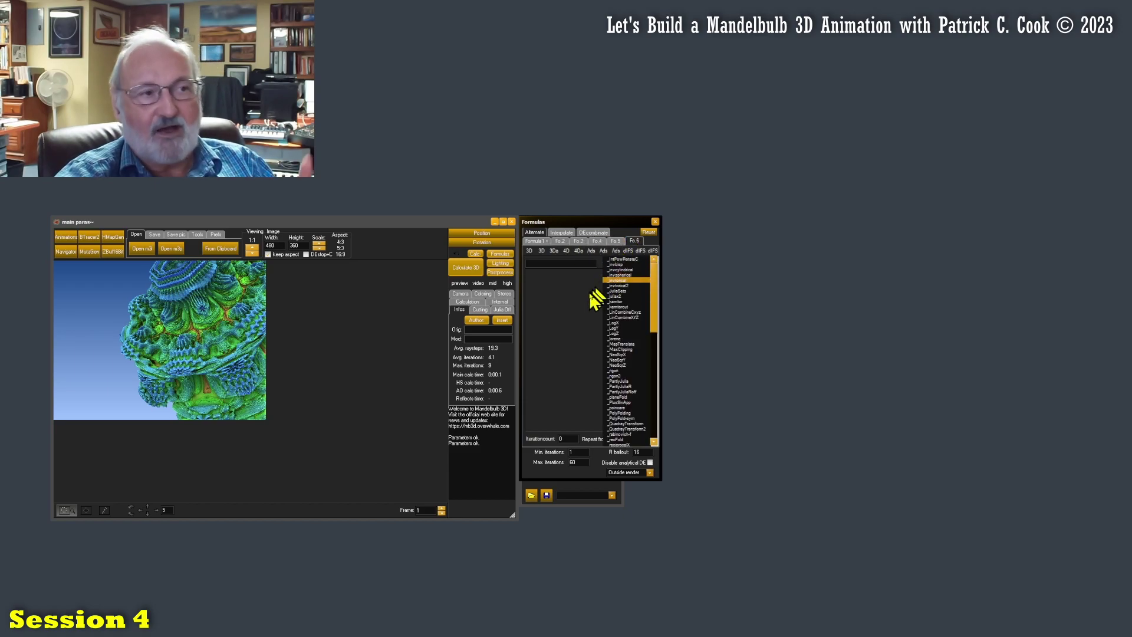
click(599, 242)
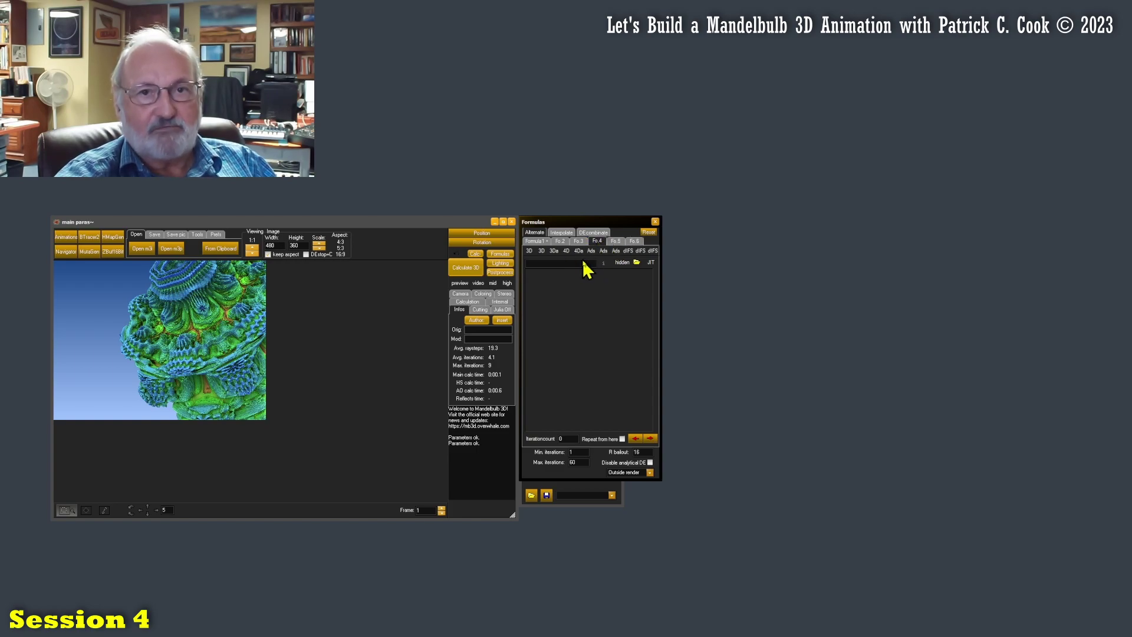
Switch the hybrid type to Interpolate and check weights: Fo.2 at 0, Formula1 at 1
click(561, 232)
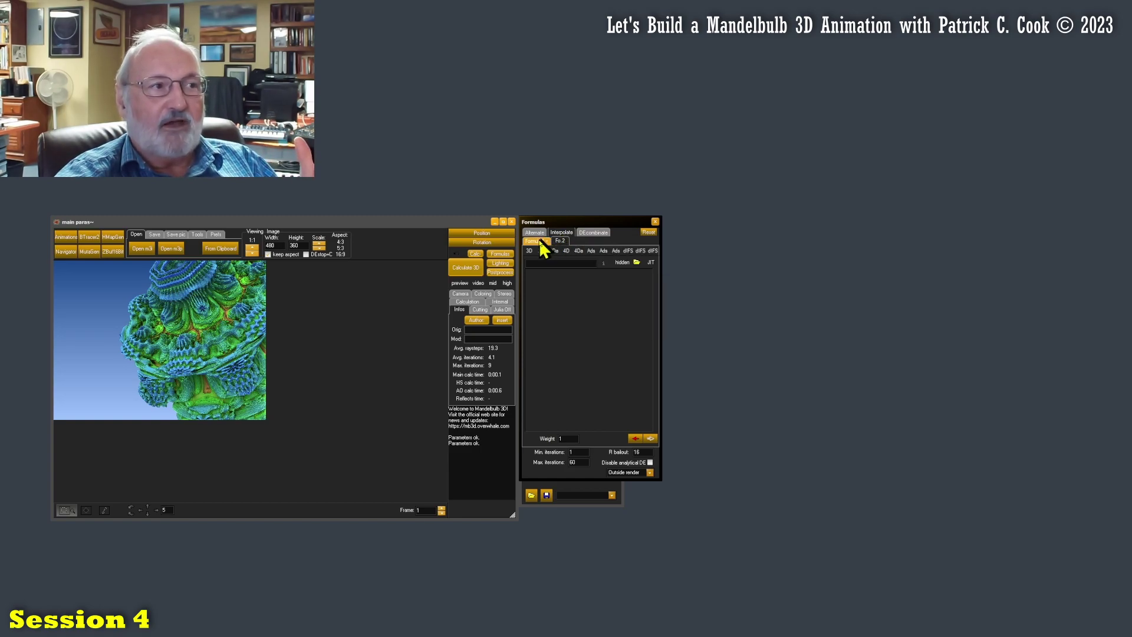
click(561, 242)
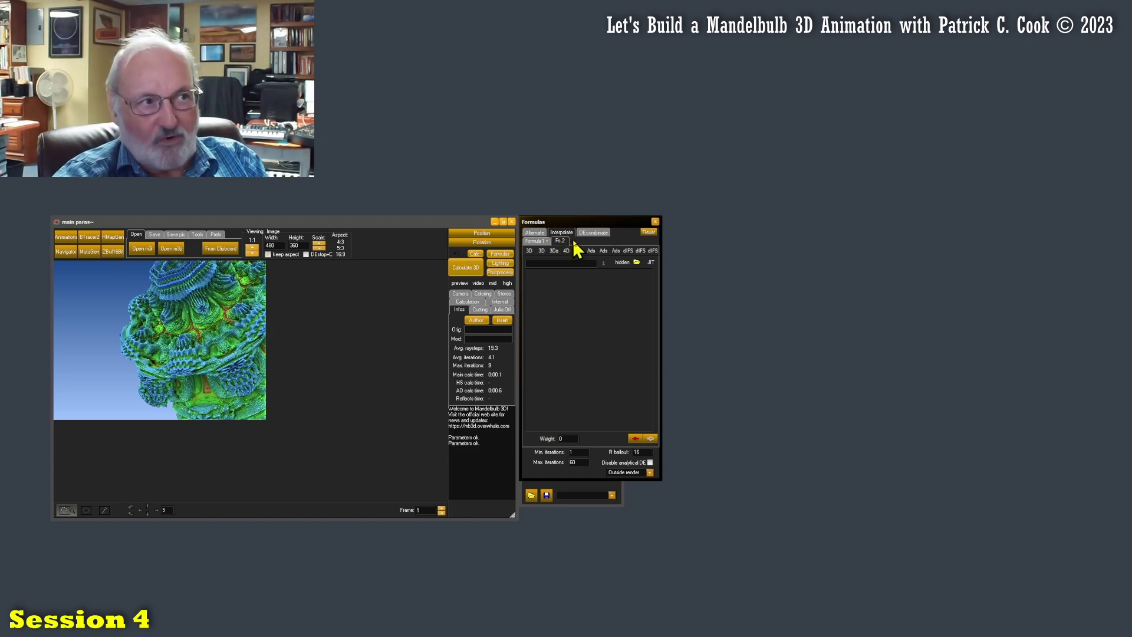
click(540, 241)
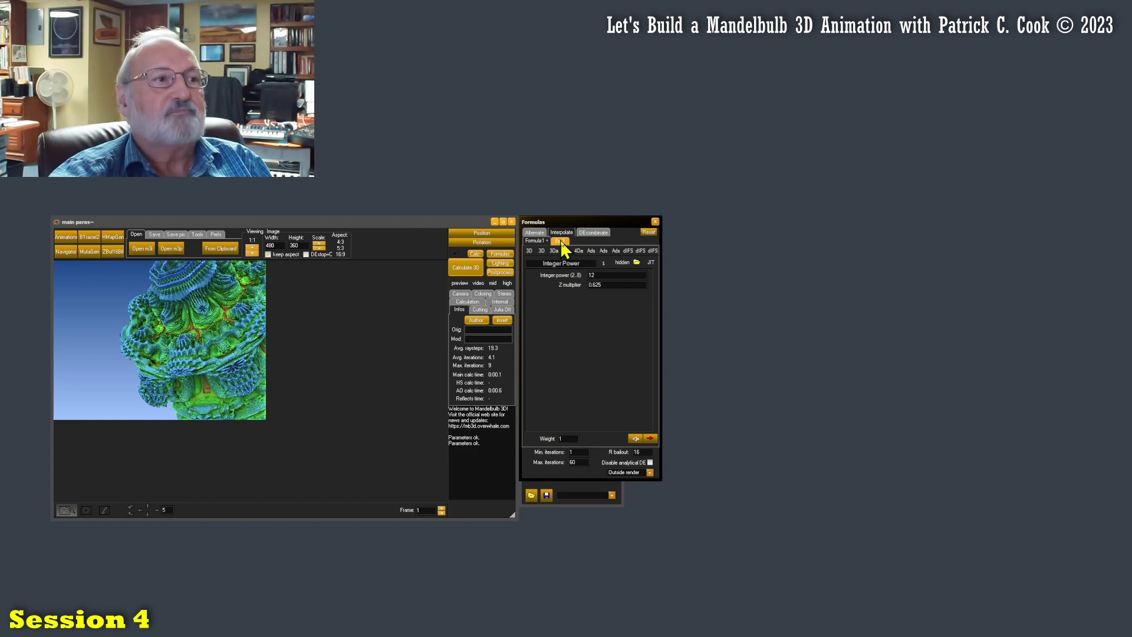
Switch the hybrid type to DE combinate, with DE comb Min, and view the empty Fo.6 slot
click(594, 232)
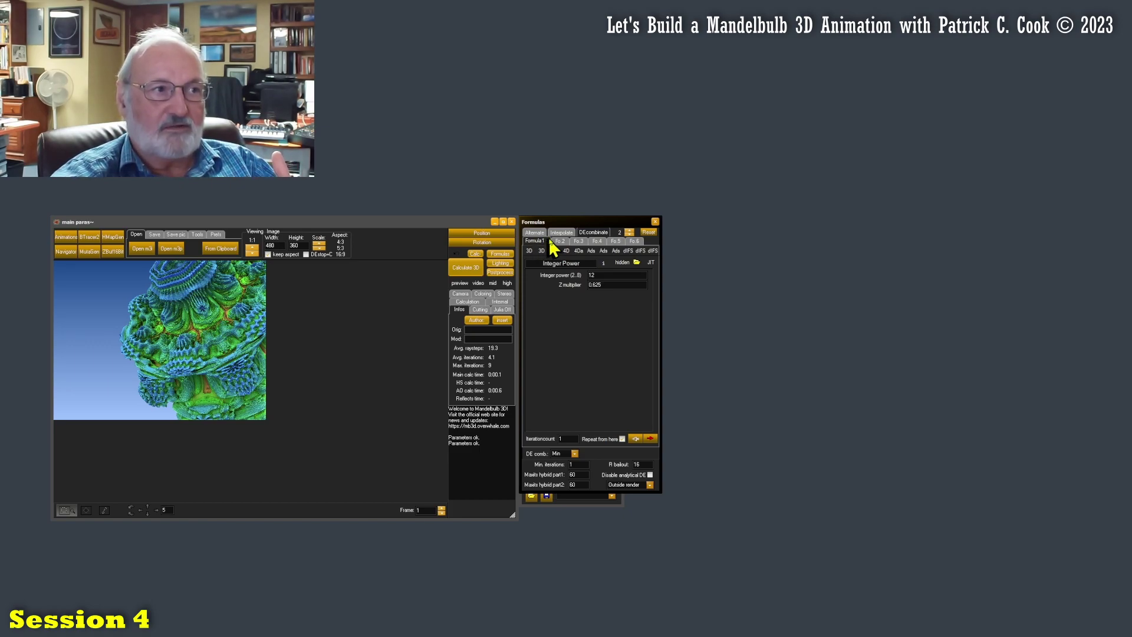
click(635, 242)
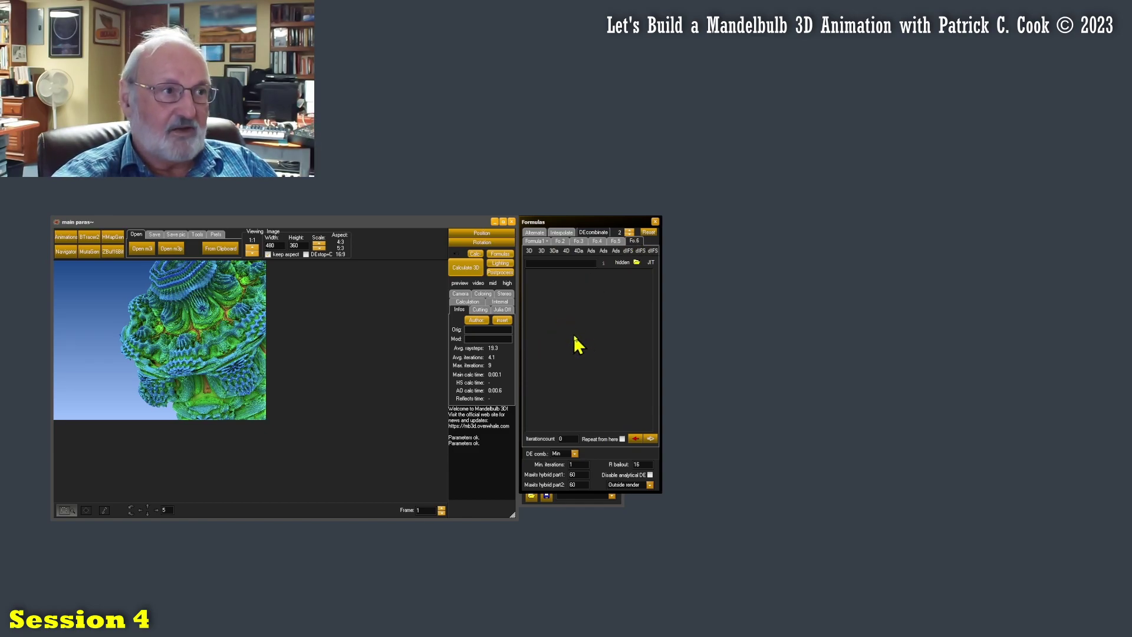
Return the hybrid type to Alternate, showing Min iterations 1 and Max iterations 60
click(537, 233)
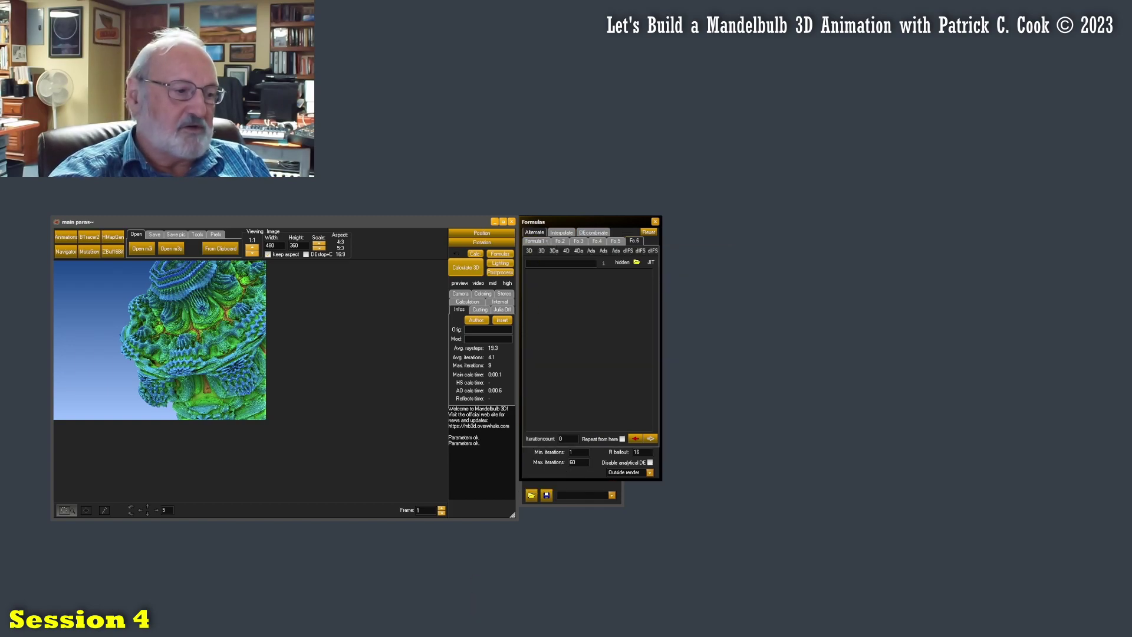